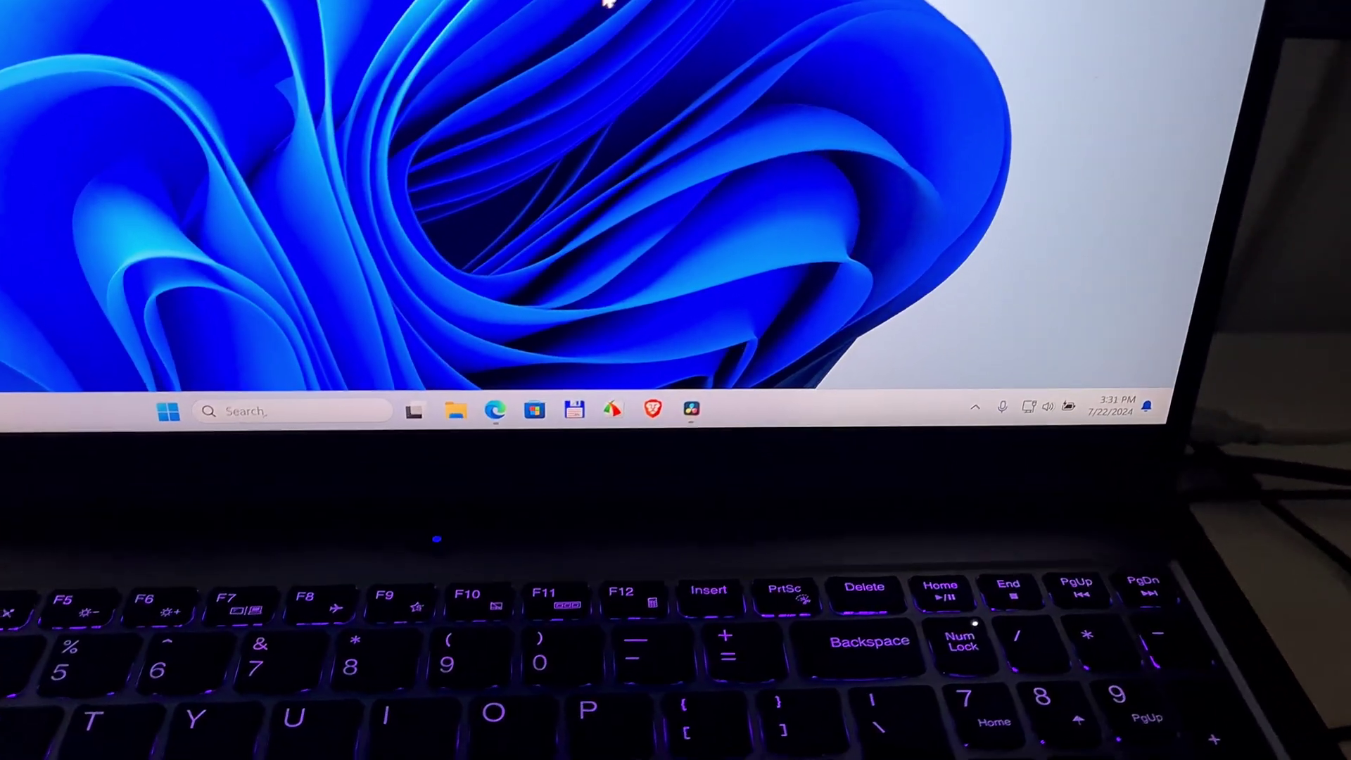
- Set the built-in laptop screen to 2560 × 1440 in Display settings, then close Settings
right_click(642, 208)
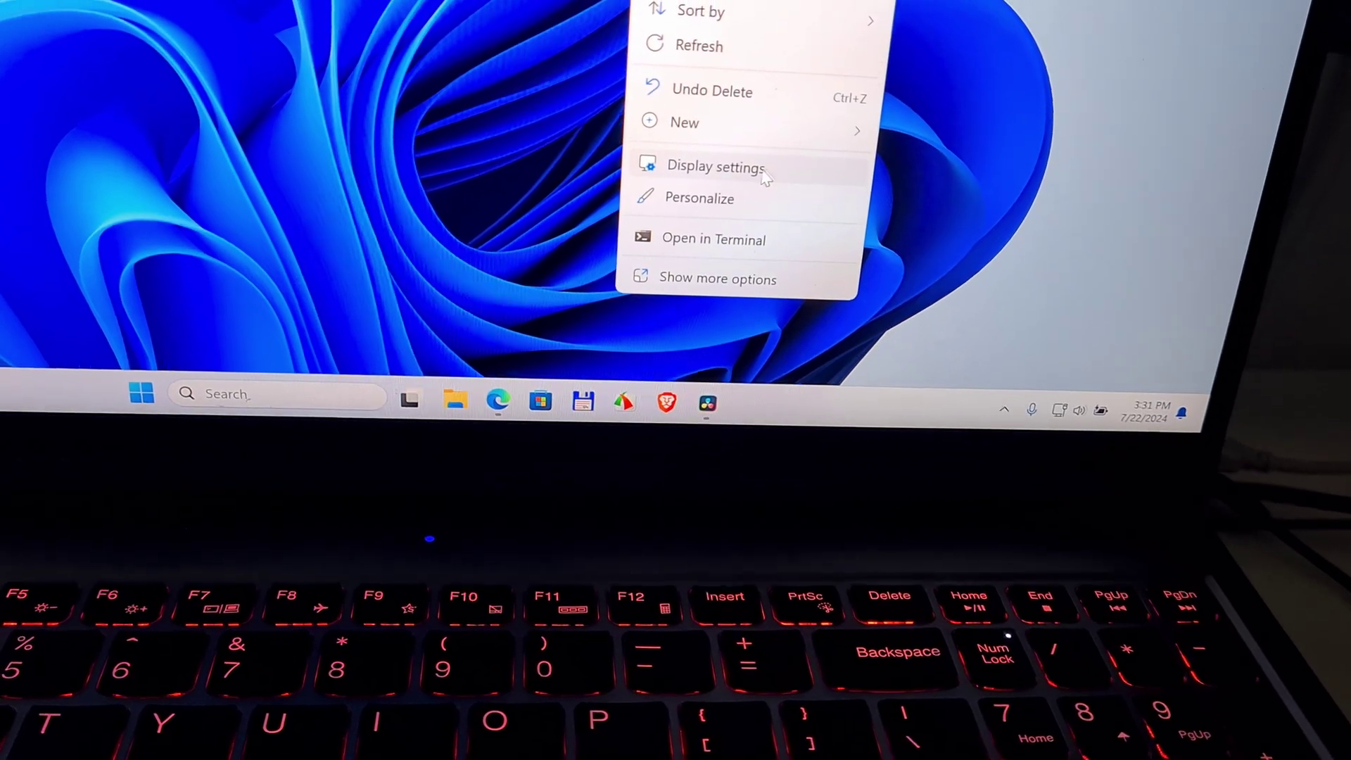
left_click(769, 185)
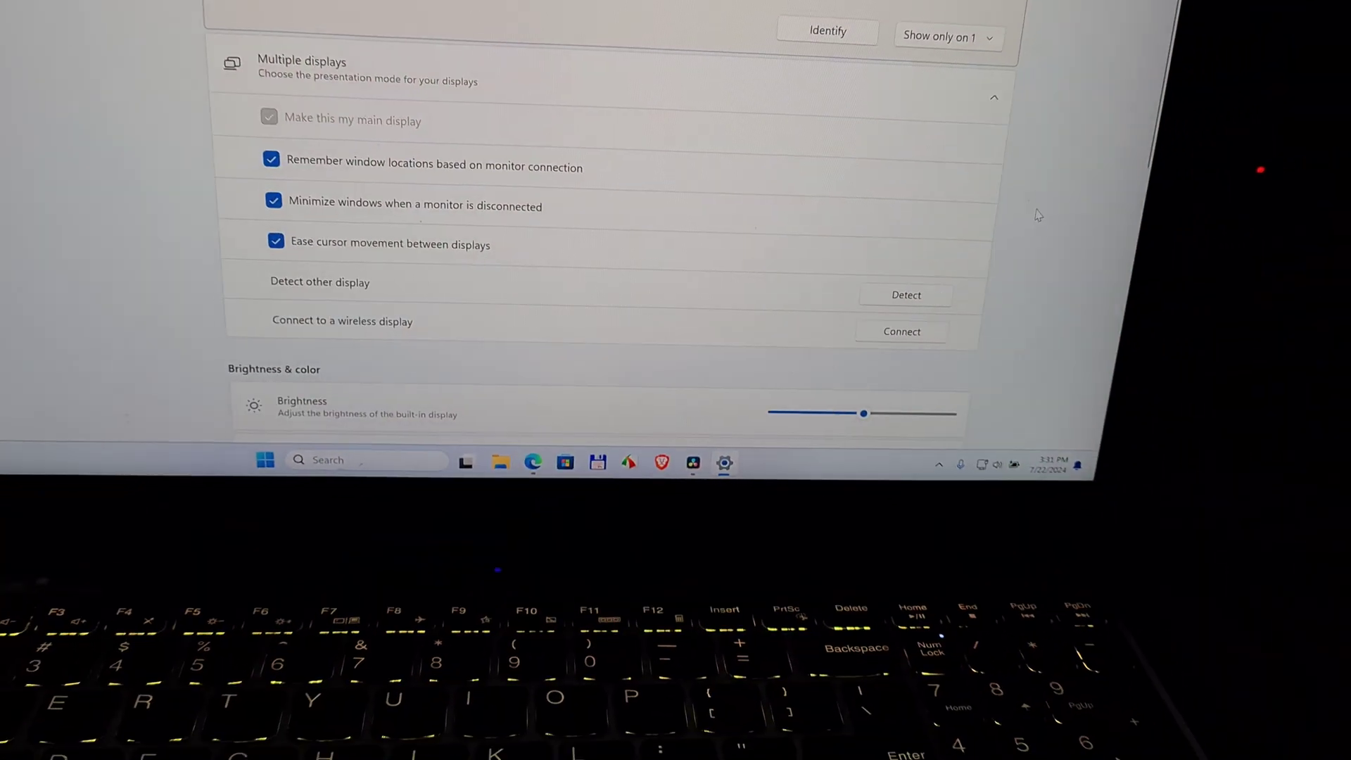
scroll(1035, 230, "down", 3)
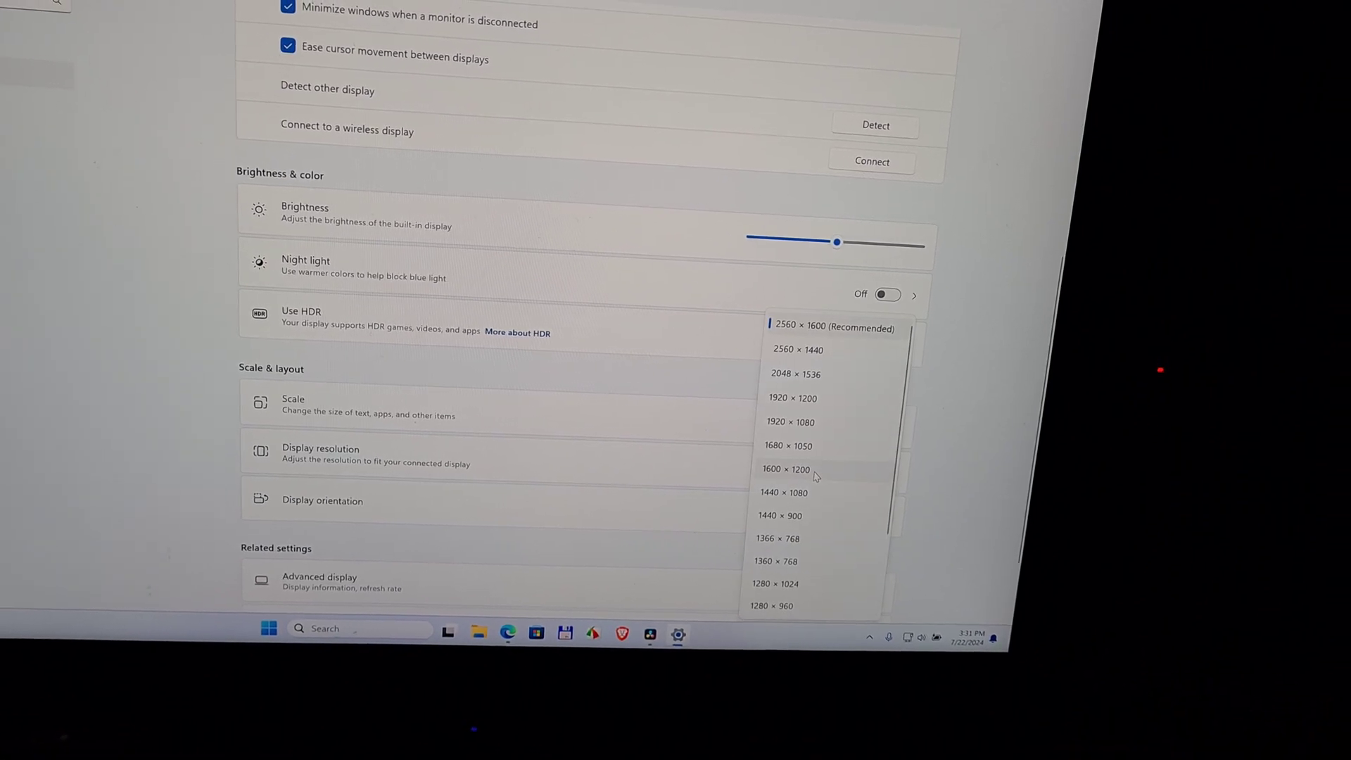
left_click(830, 362)
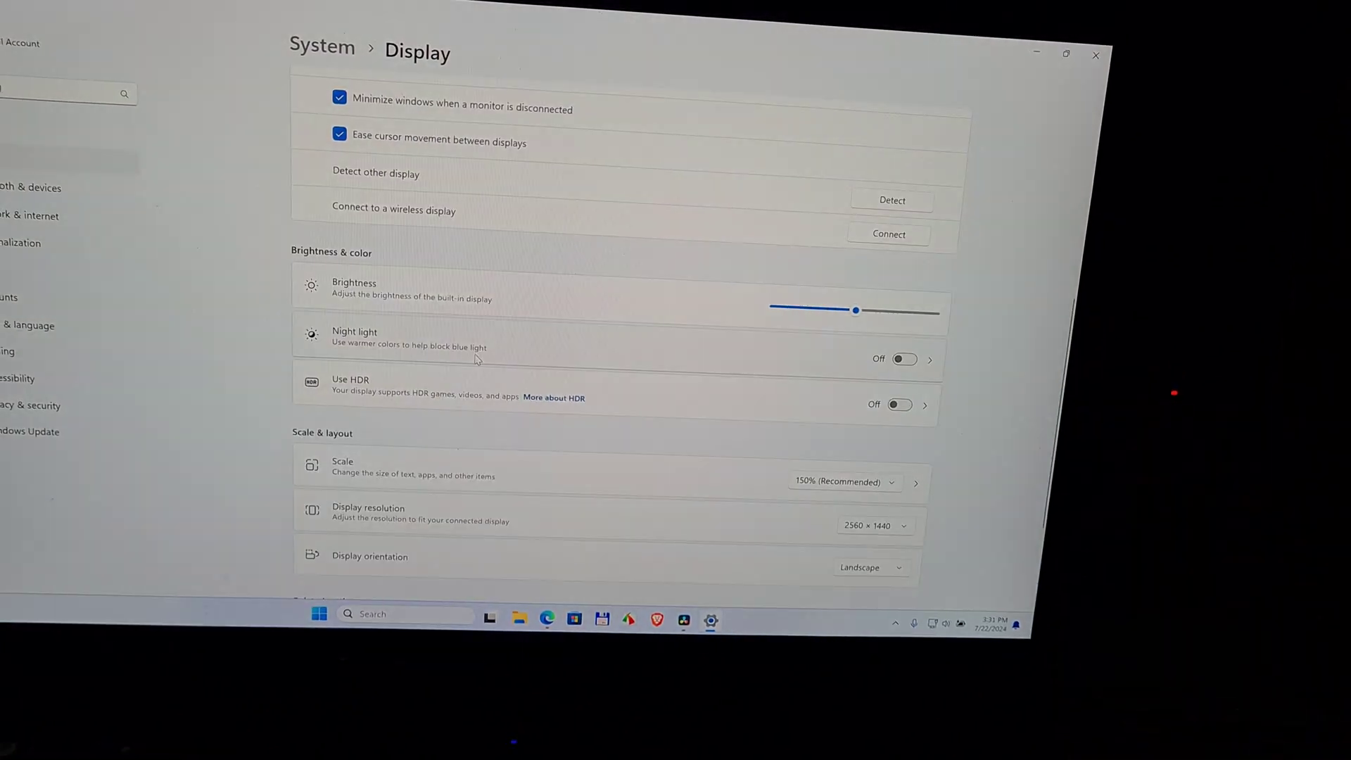
left_click(1006, 92)
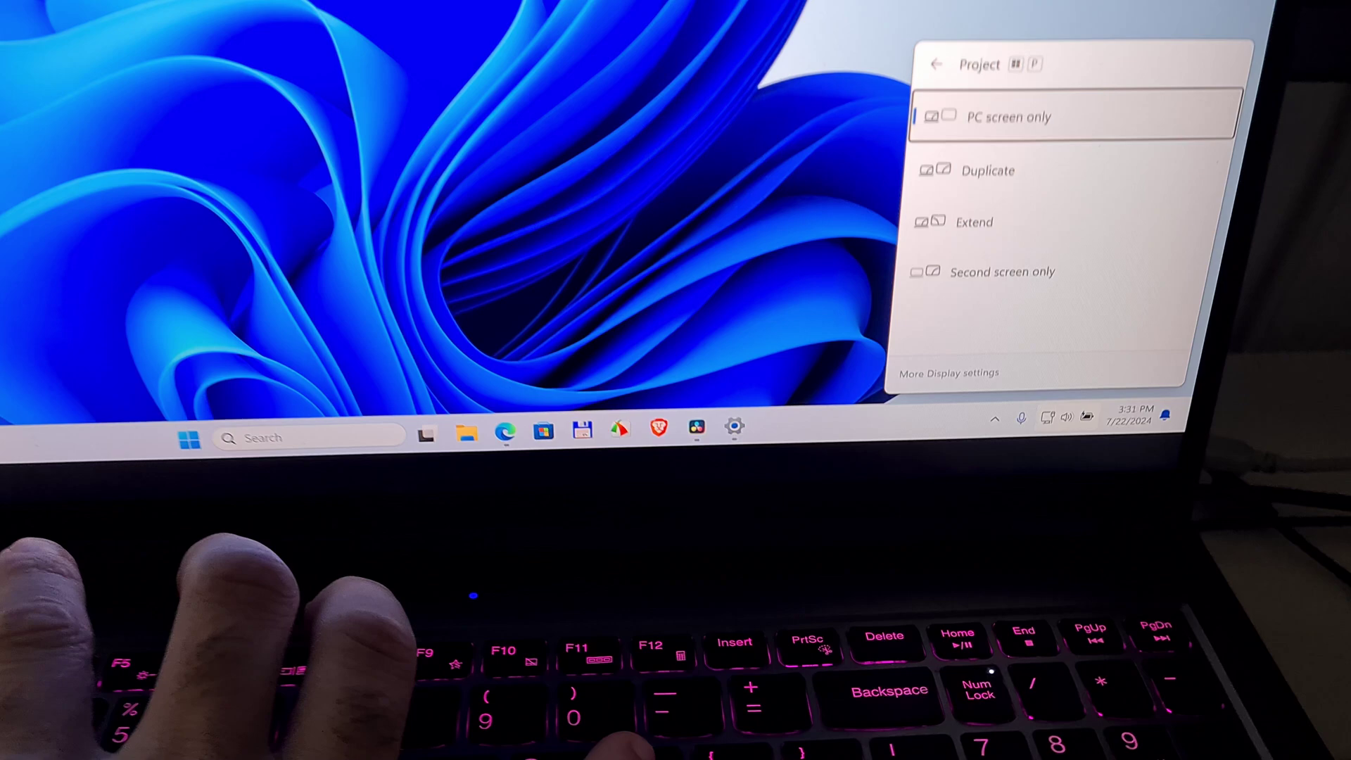
- Cycle Win+P projection modes until Second screen only is applied
key("super+p")
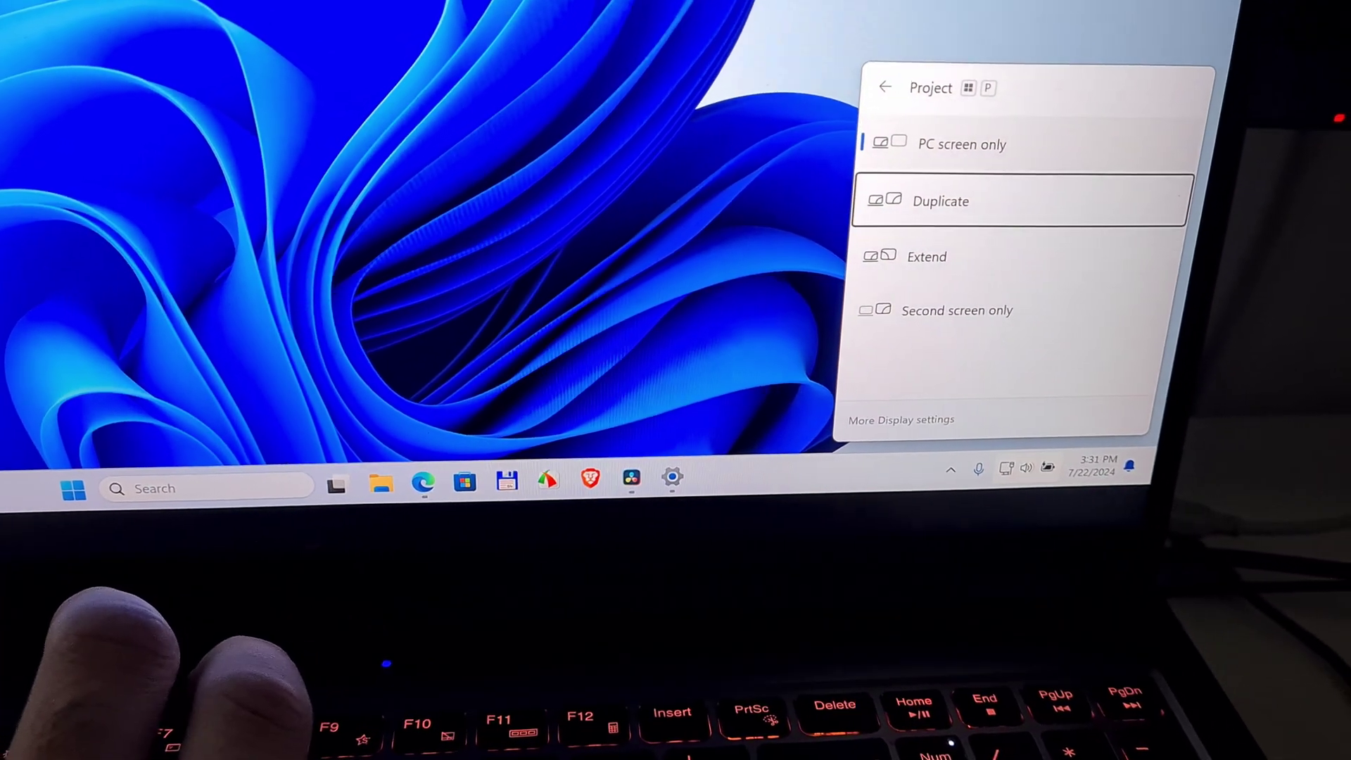
key("super+p")
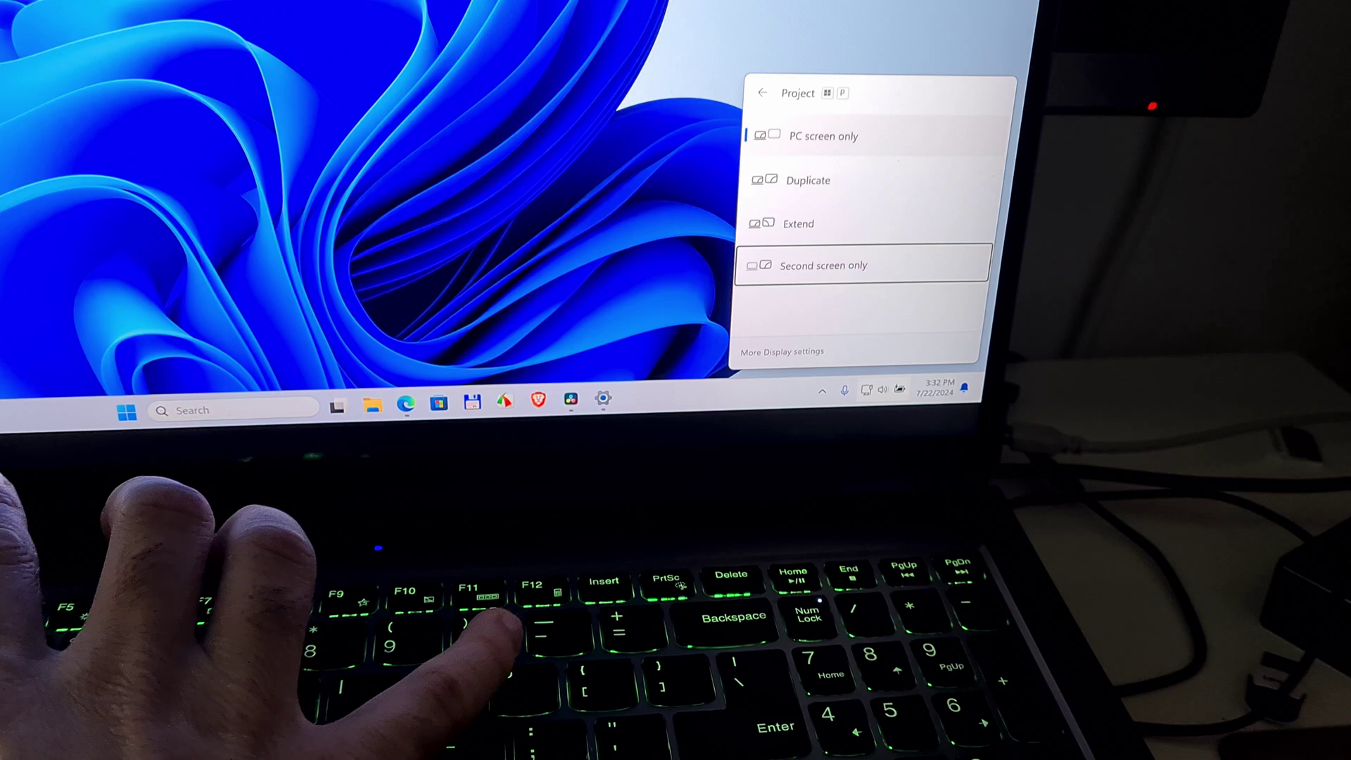
key("super+p")
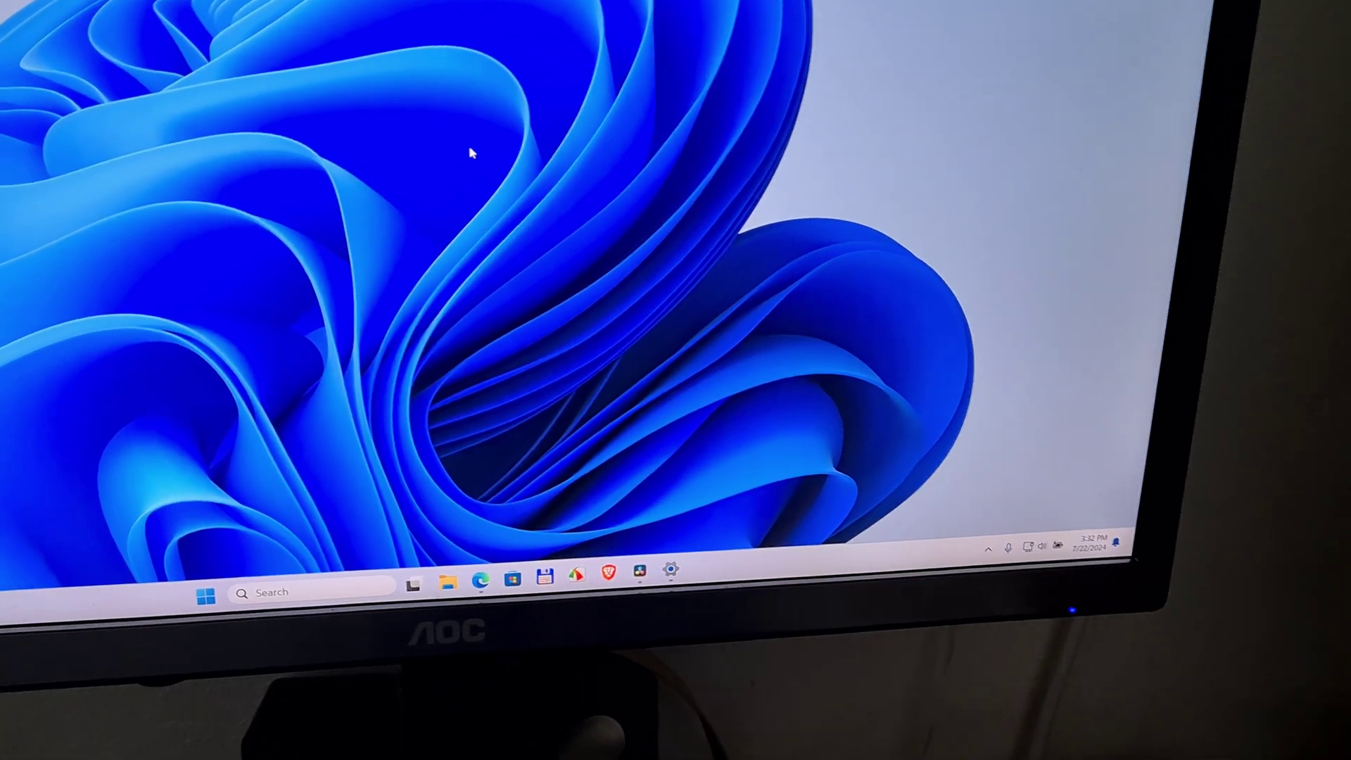
- Open Display settings from the desktop shortcut menu on the external monitor
right_click(476, 159)
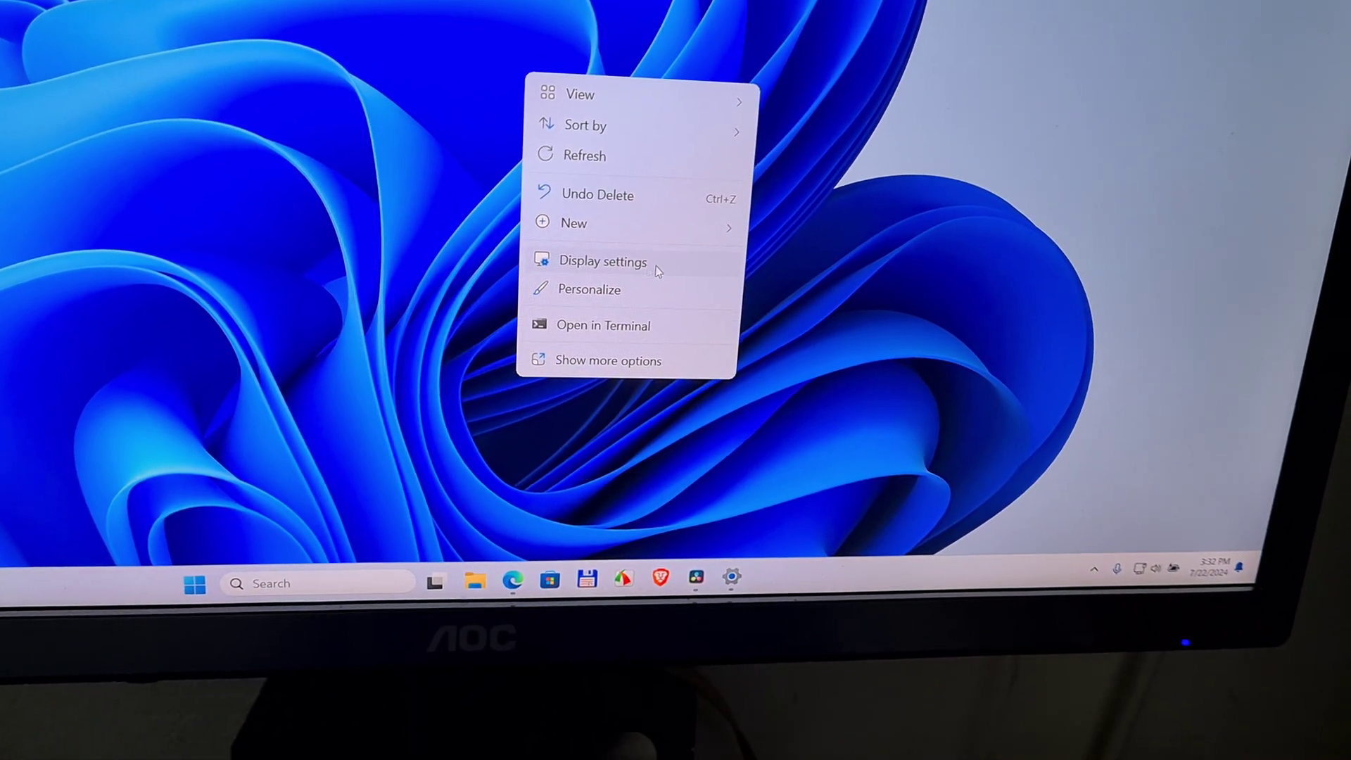
left_click(658, 268)
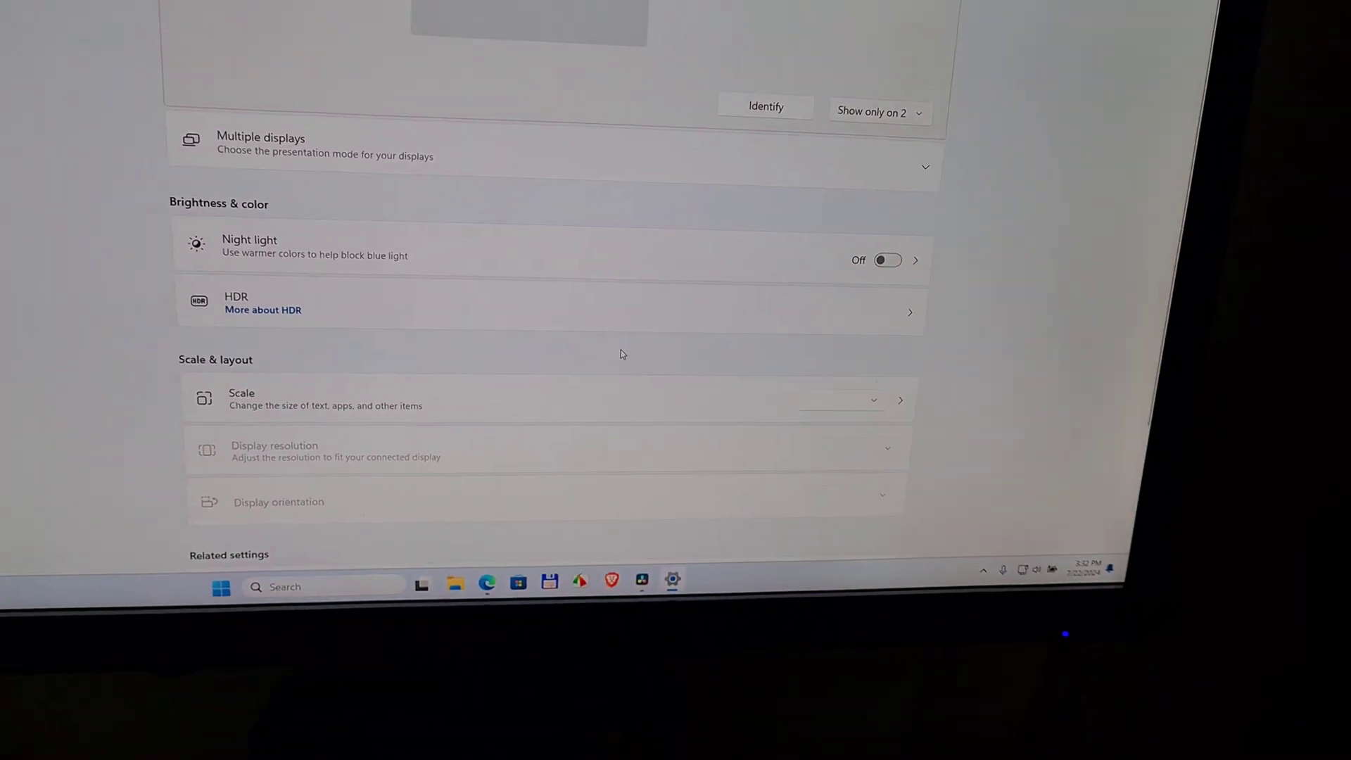
scroll(622, 353, "down", 3)
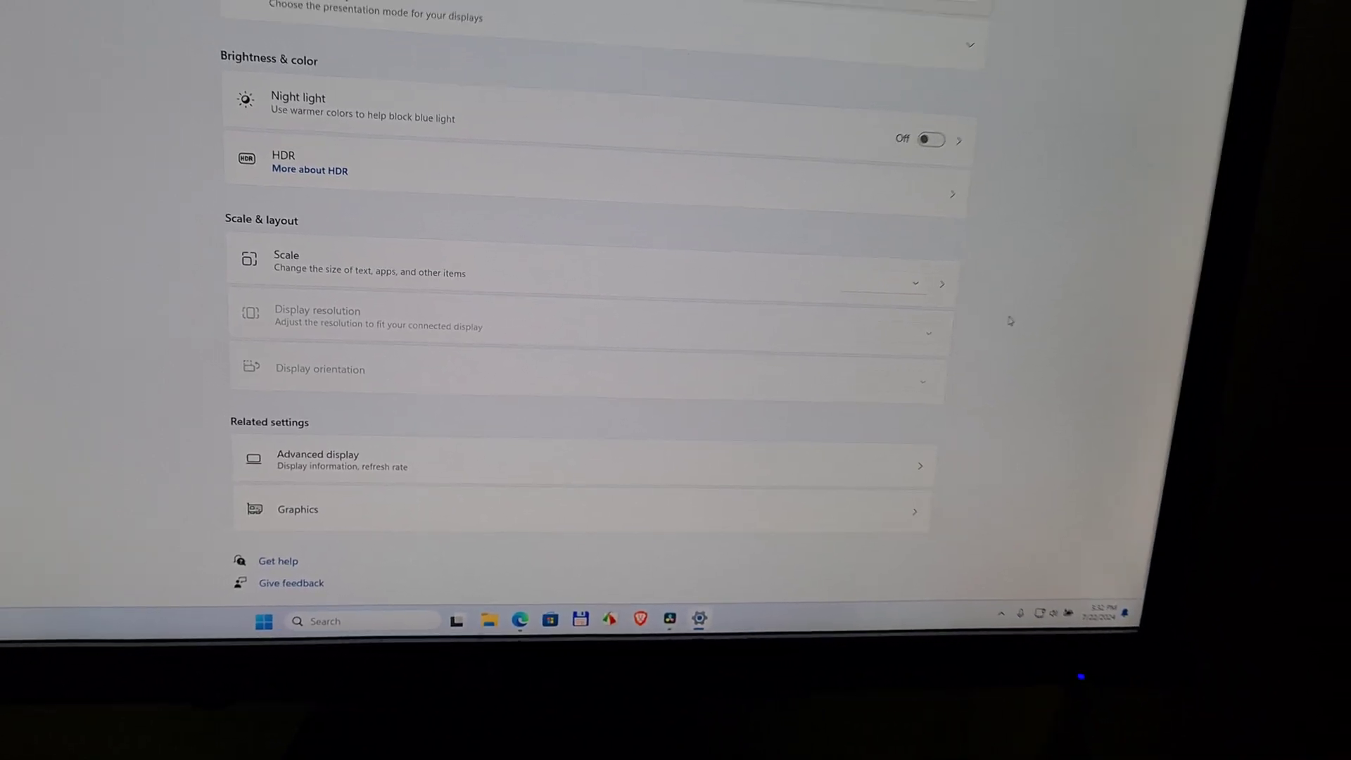
scroll(1003, 317, "up", 2)
scroll(961, 311, "up", 2)
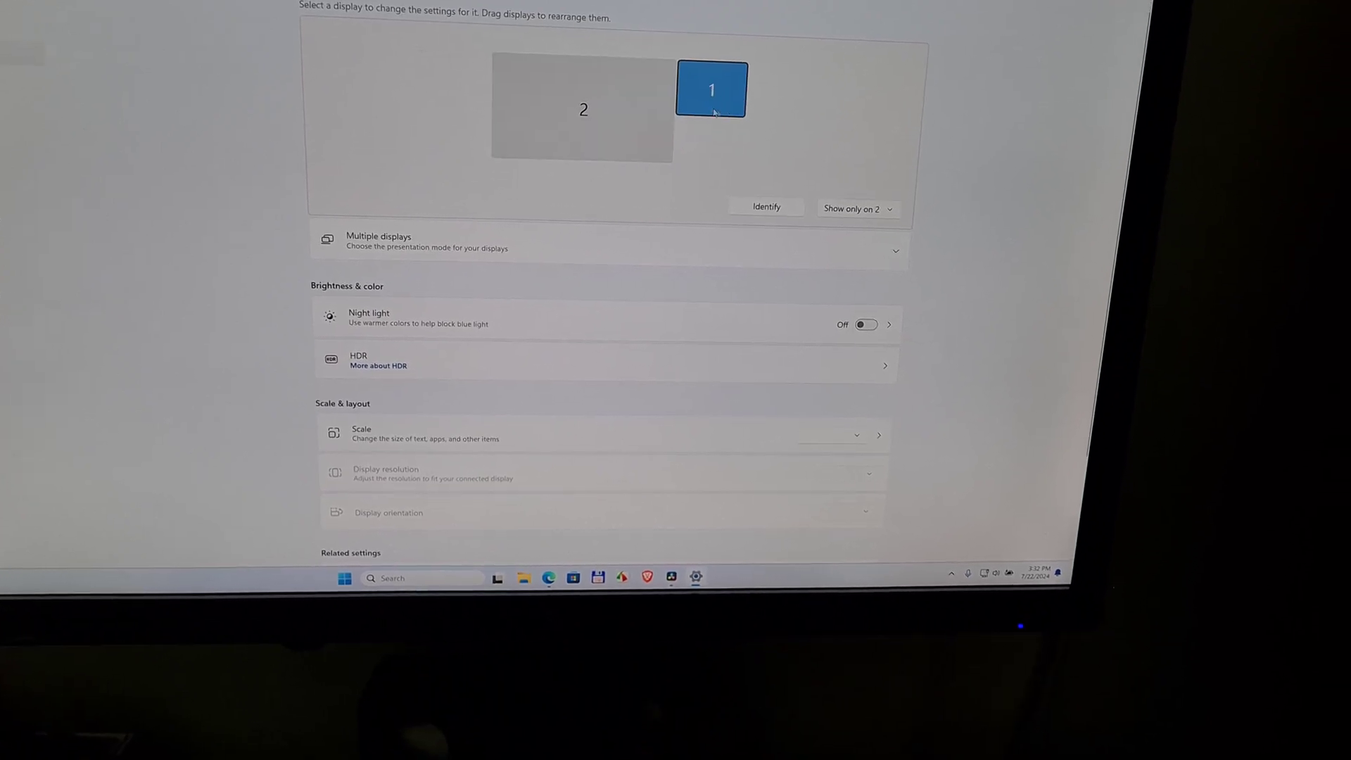
scroll(834, 365, "down", 3)
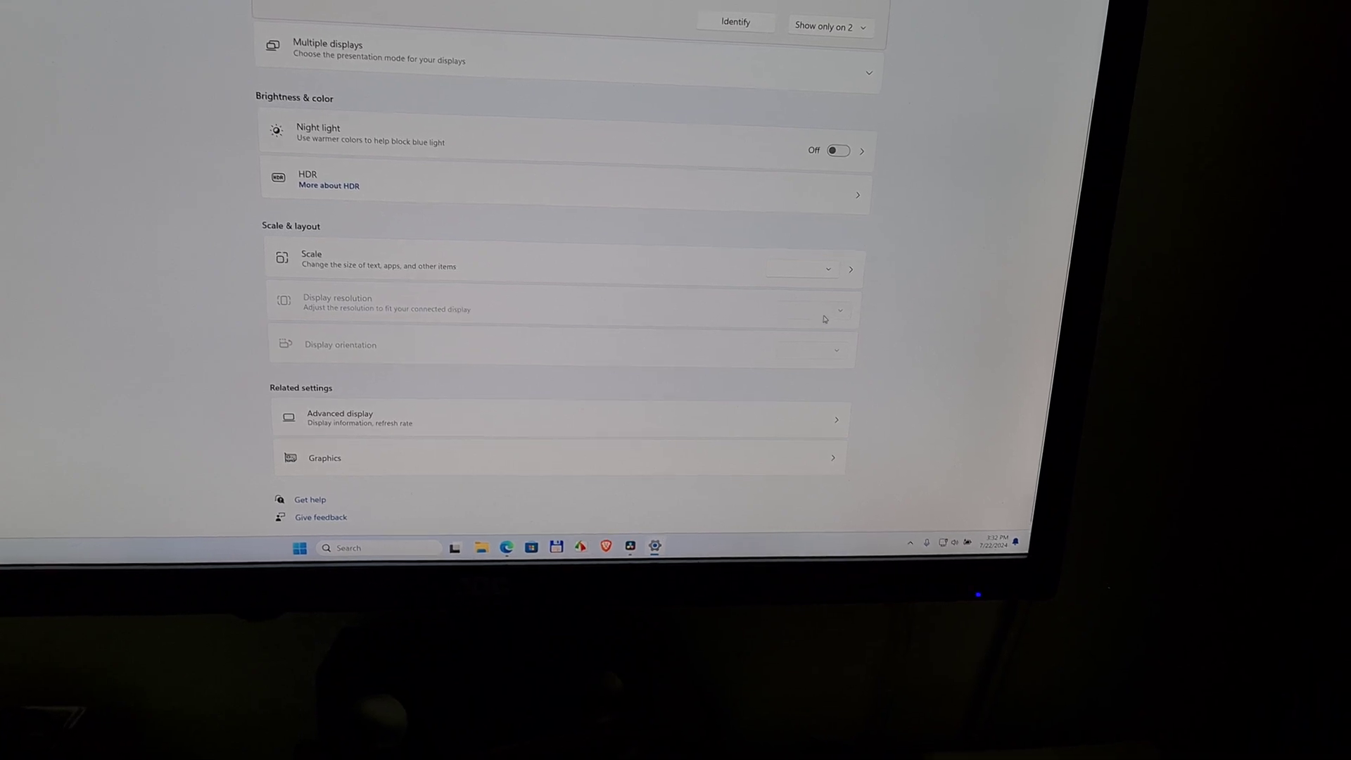
scroll(873, 284, "up", 2)
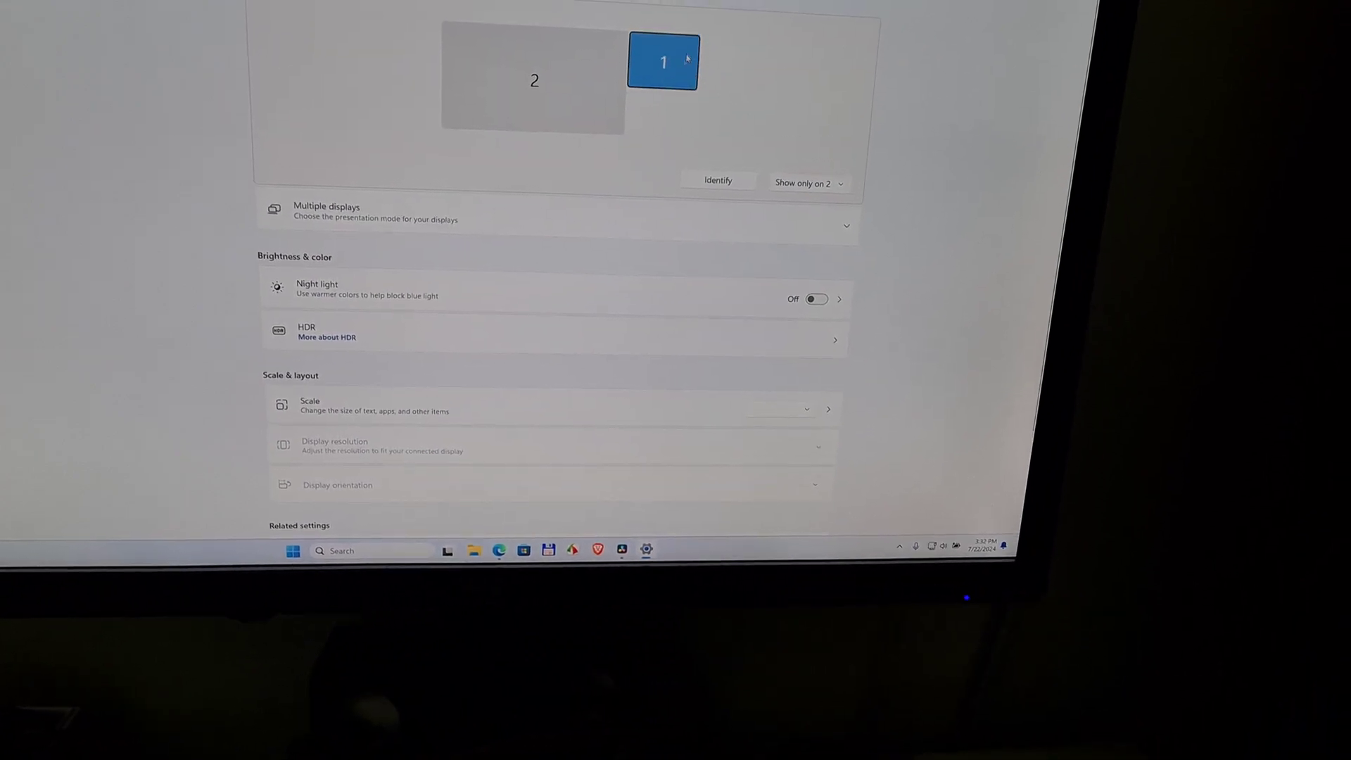
- Select display 2, set it to 3840 × 2160 (Recommended), and keep the change
left_click(542, 107)
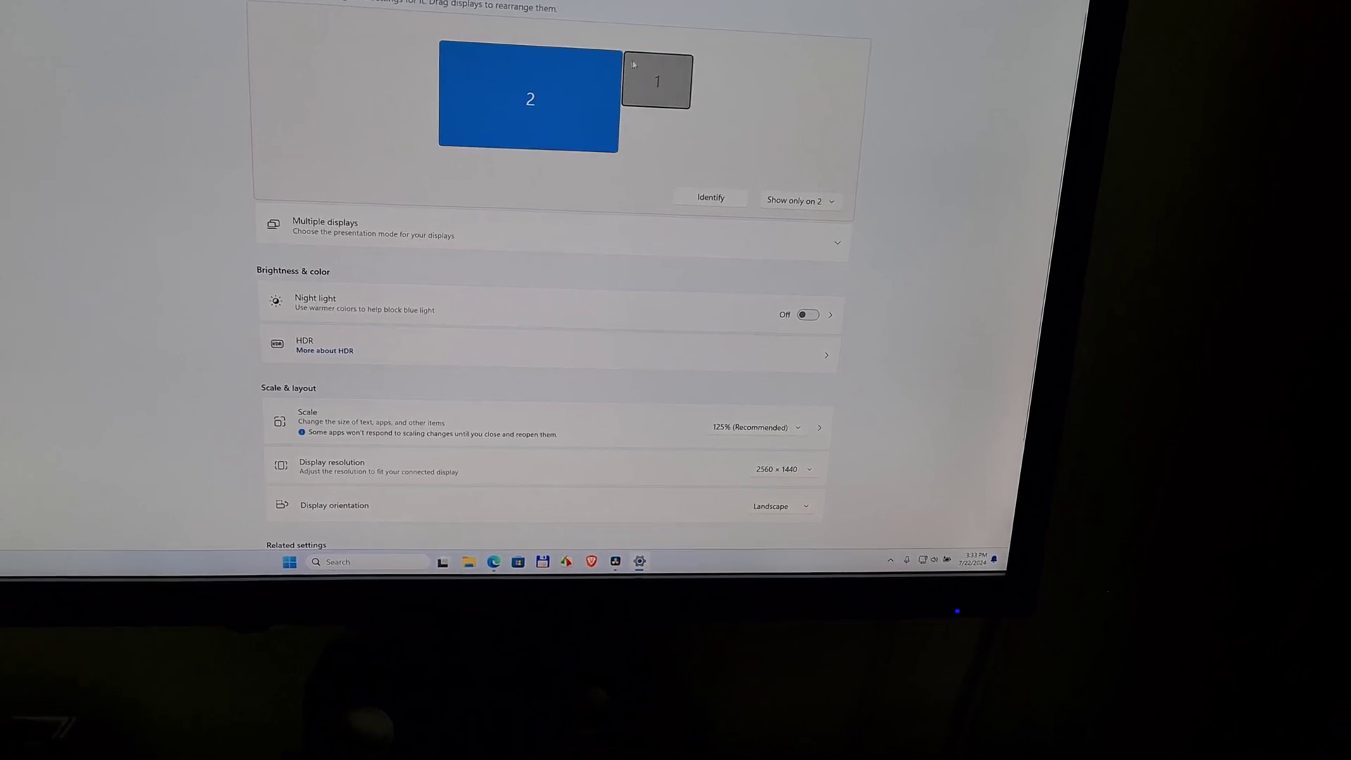
scroll(923, 252, "down", 3)
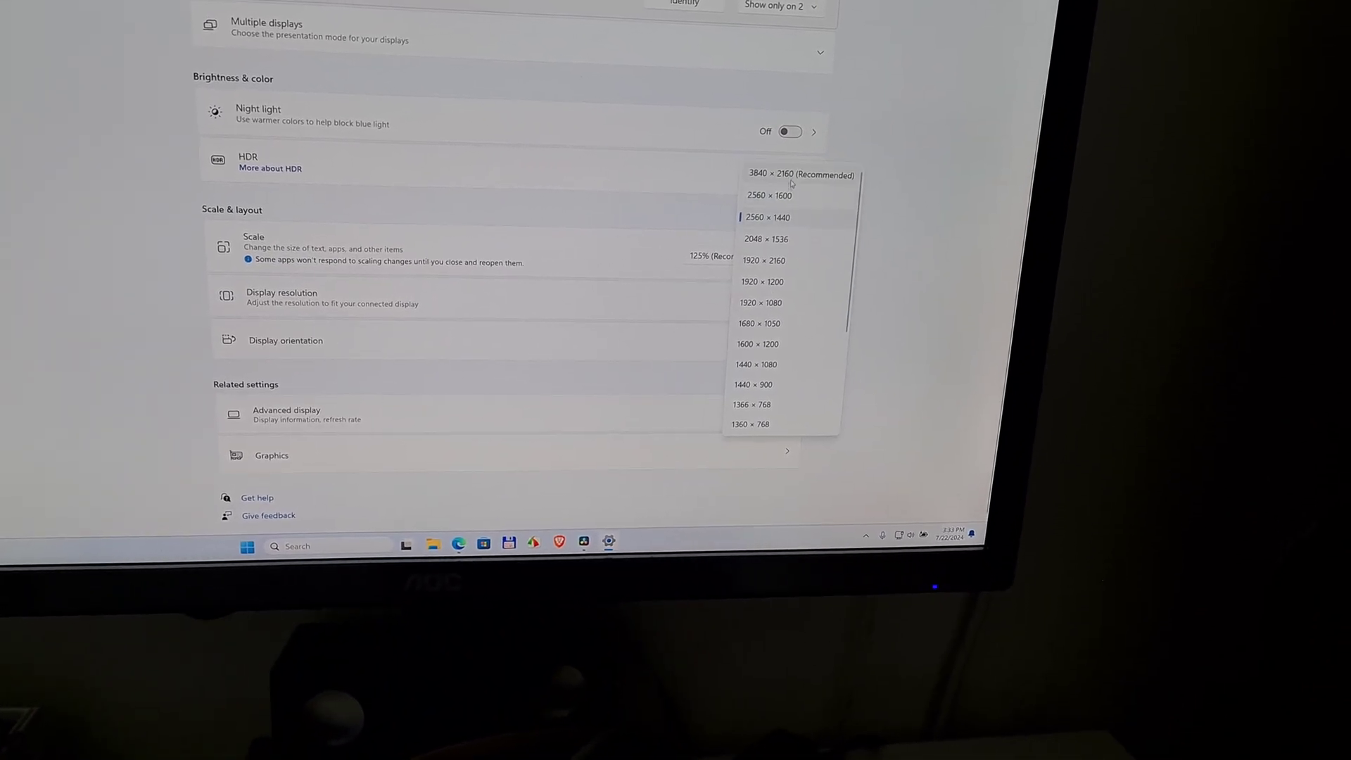
left_click(790, 176)
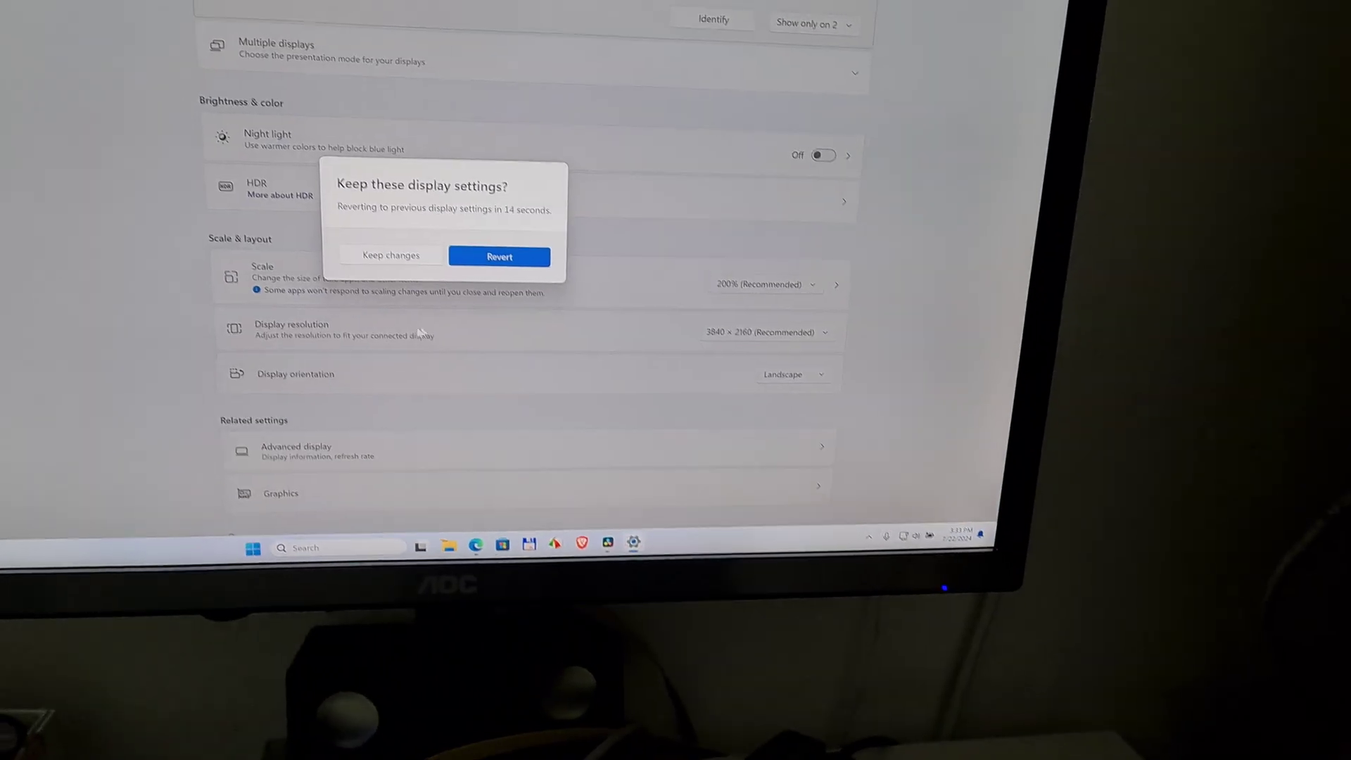
left_click(412, 271)
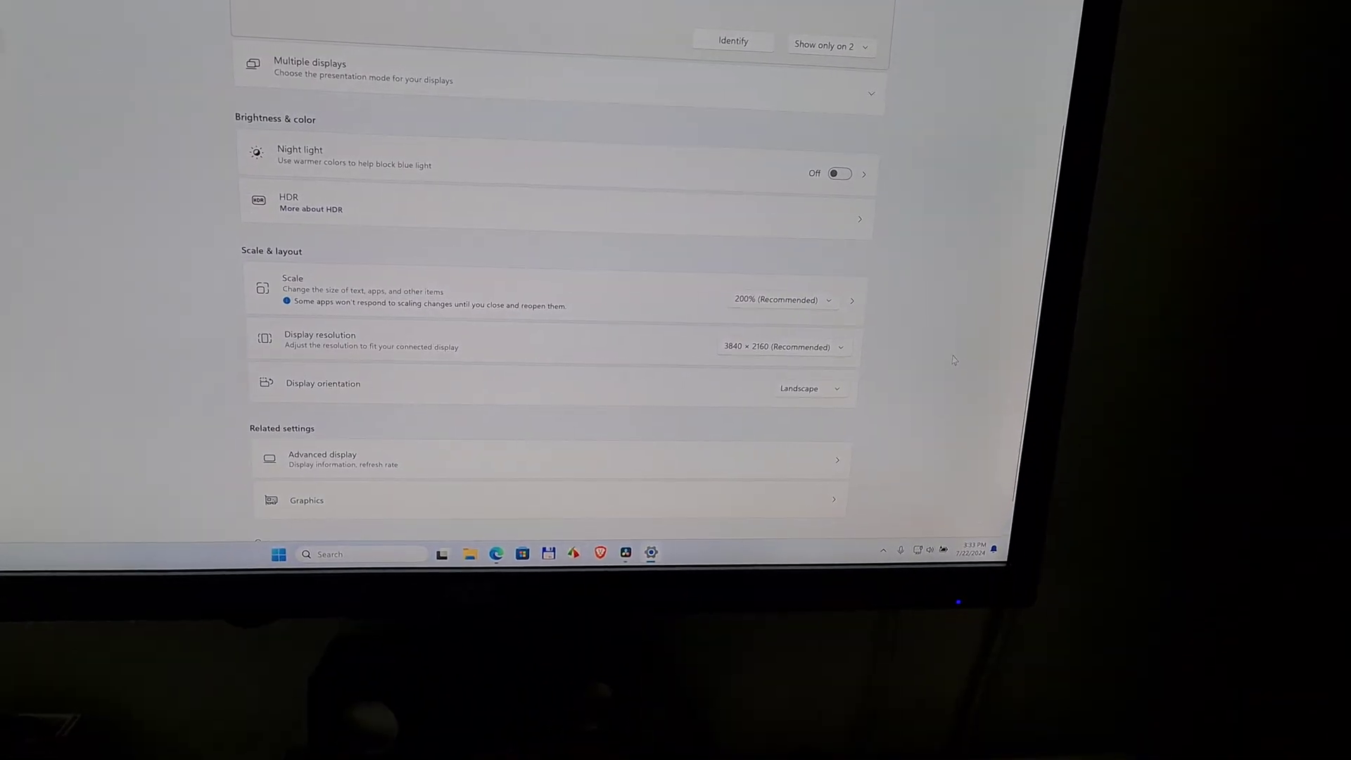
scroll(947, 362, "up", 3)
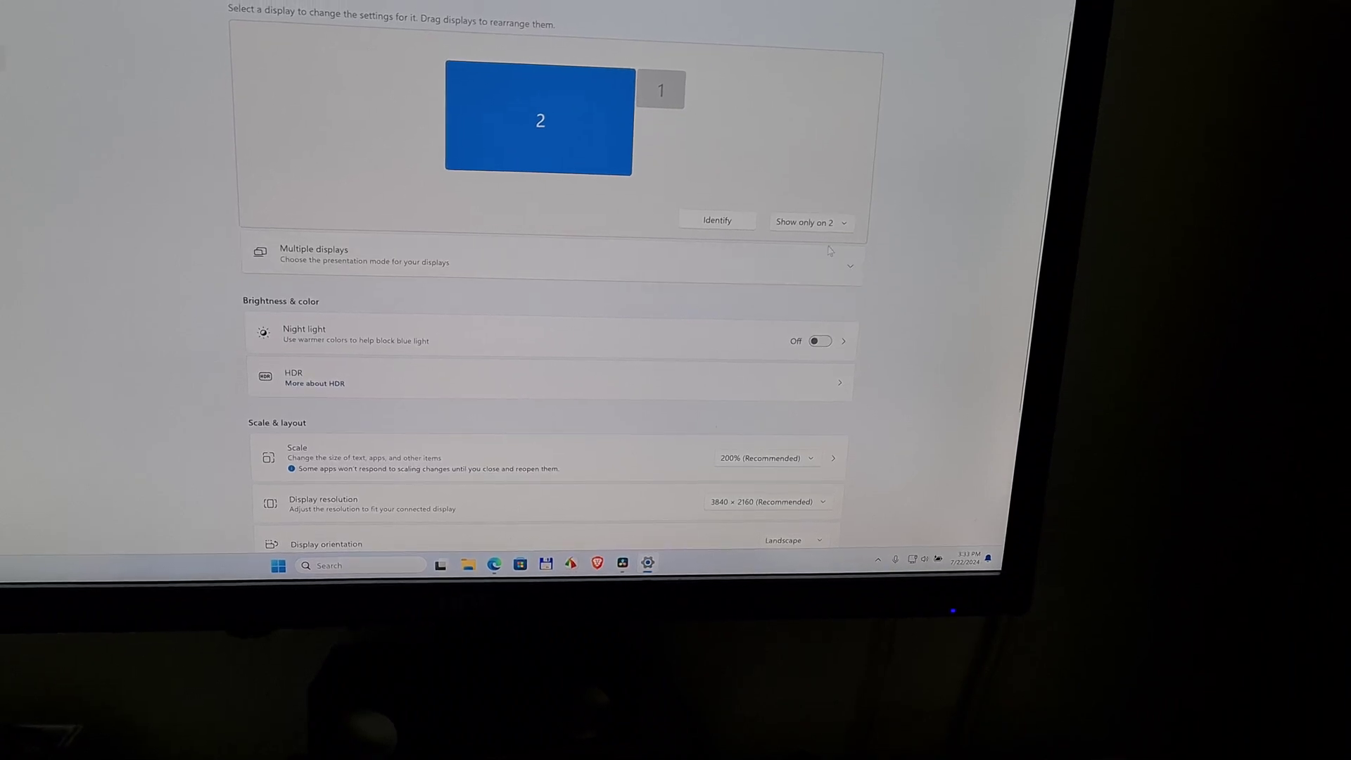
- Select display 1 in the display arrangement diagram
left_click(663, 98)
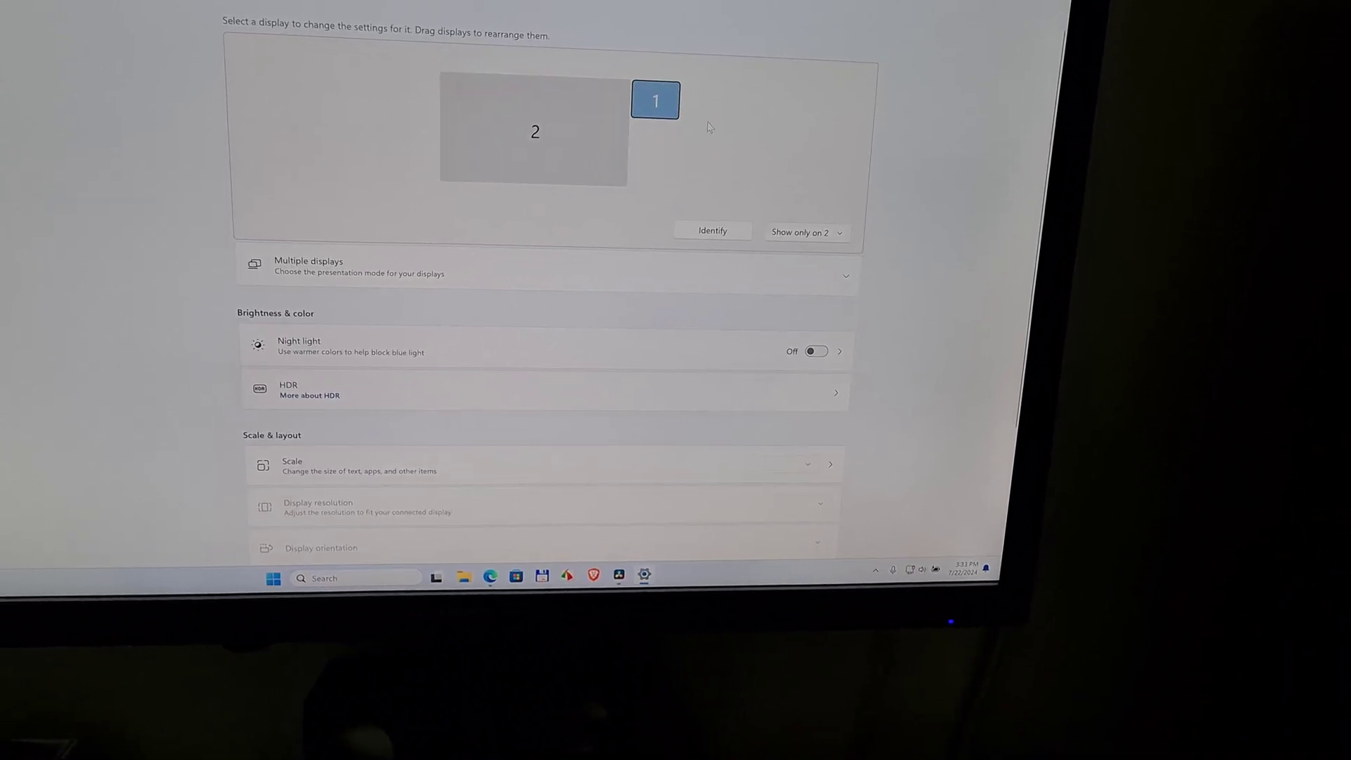
scroll(968, 256, "down", 3)
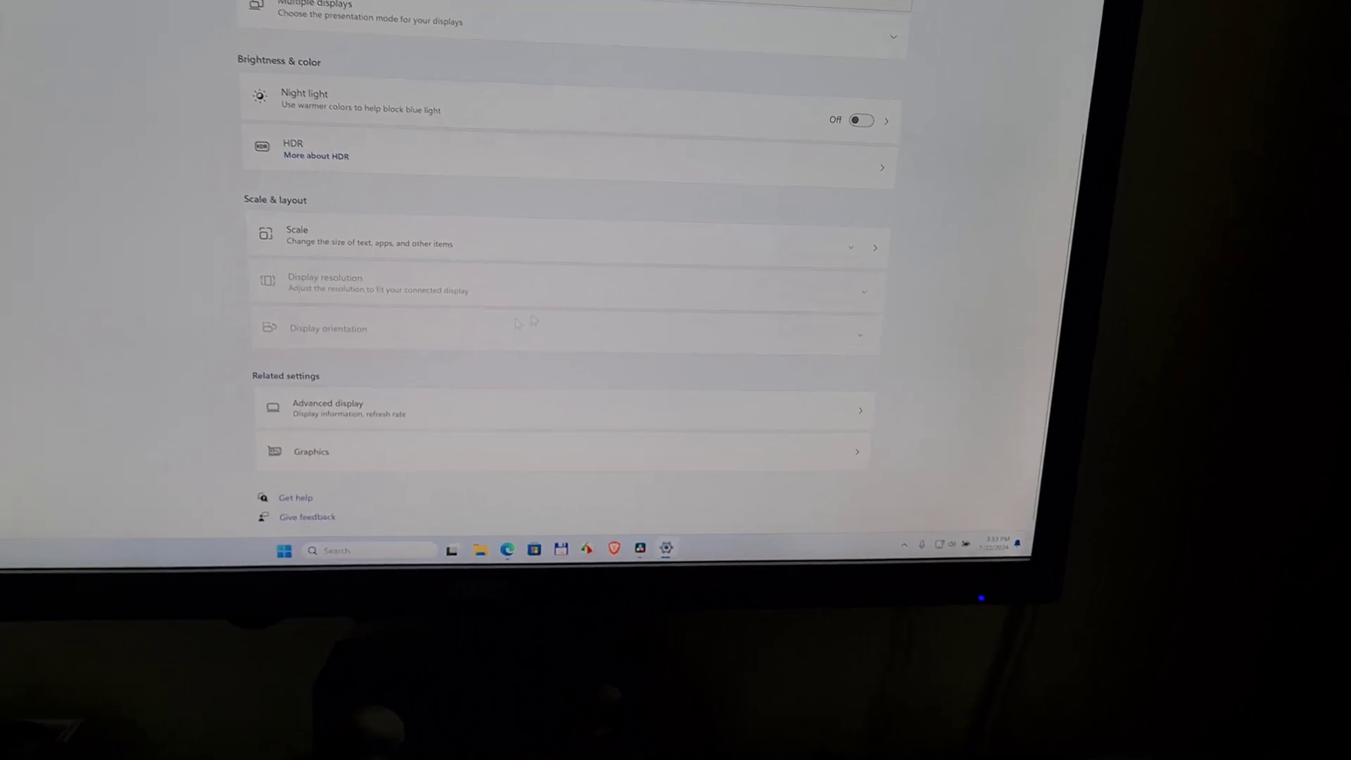
- Open Advanced display and choose Display 2: U2477WM from the display list
left_click(313, 407)
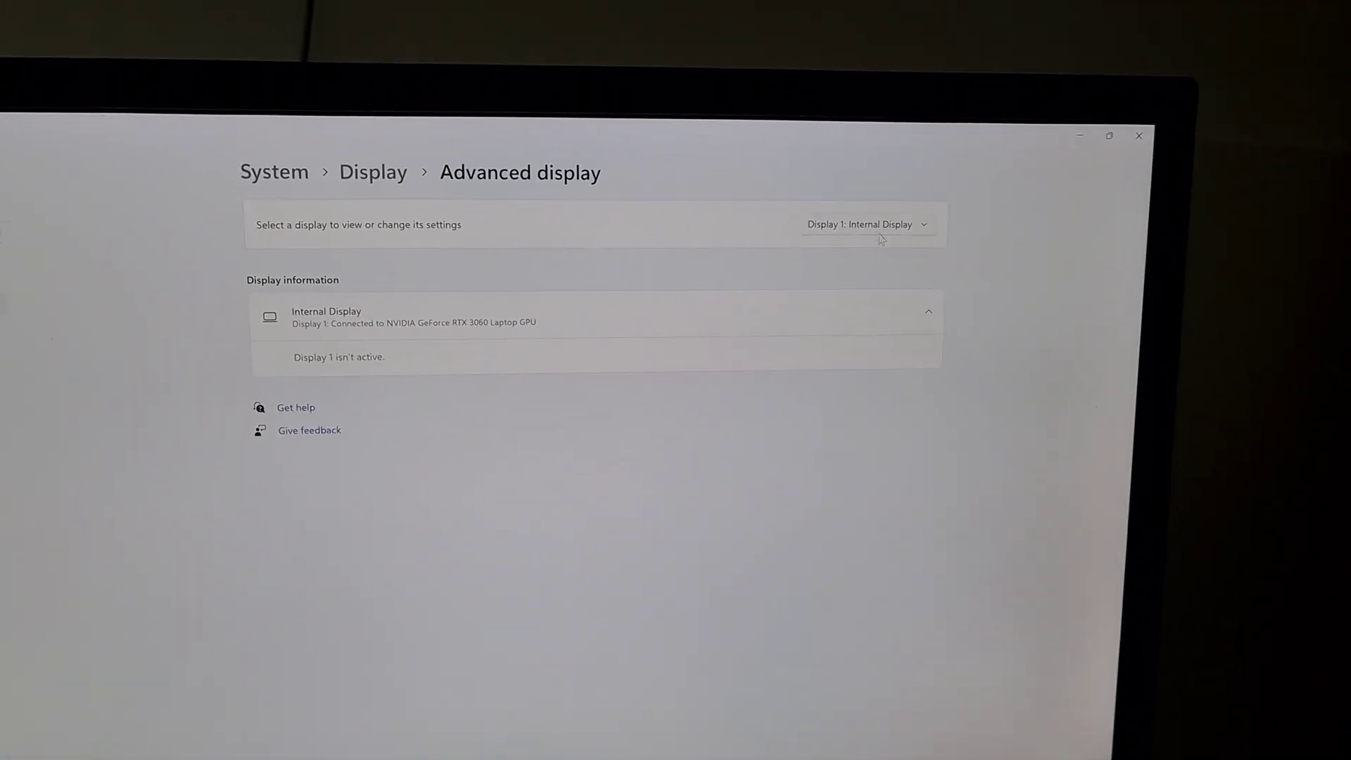
left_click(914, 230)
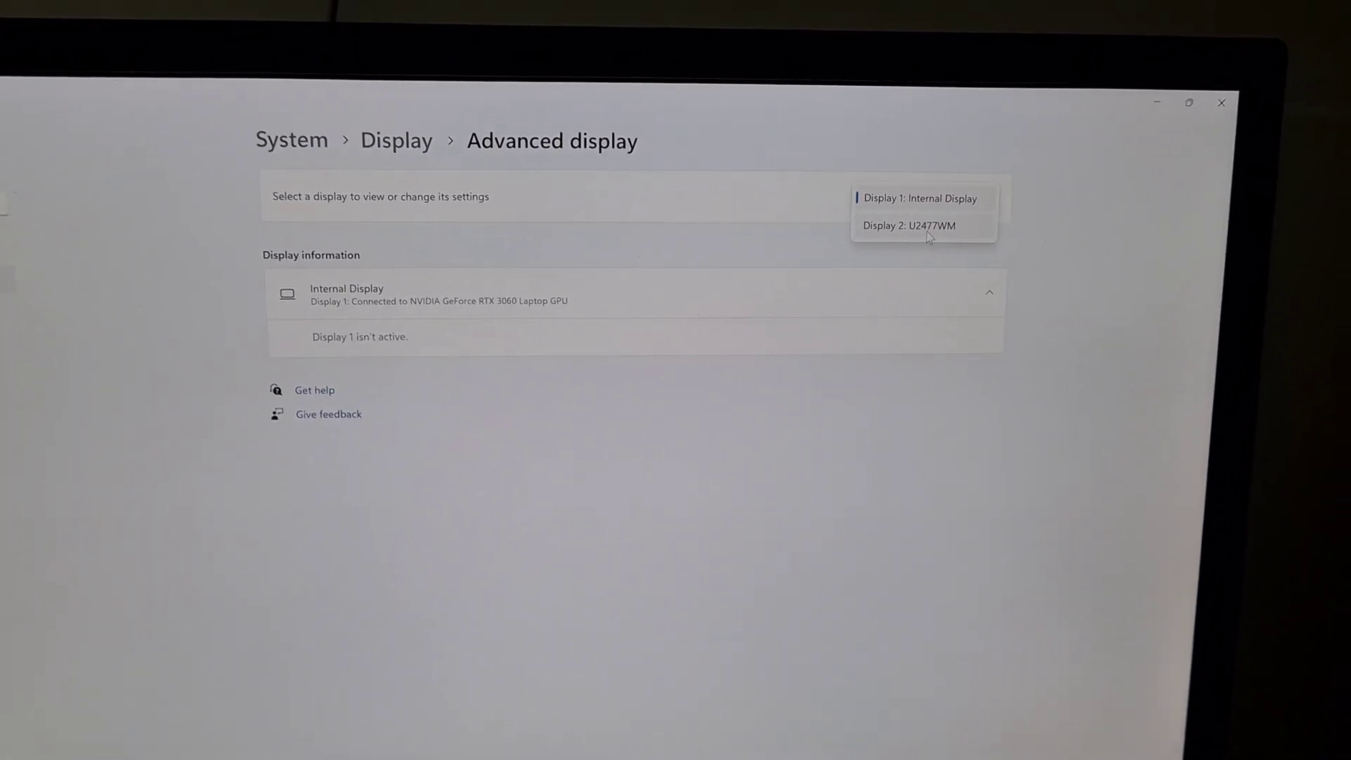
left_click(909, 214)
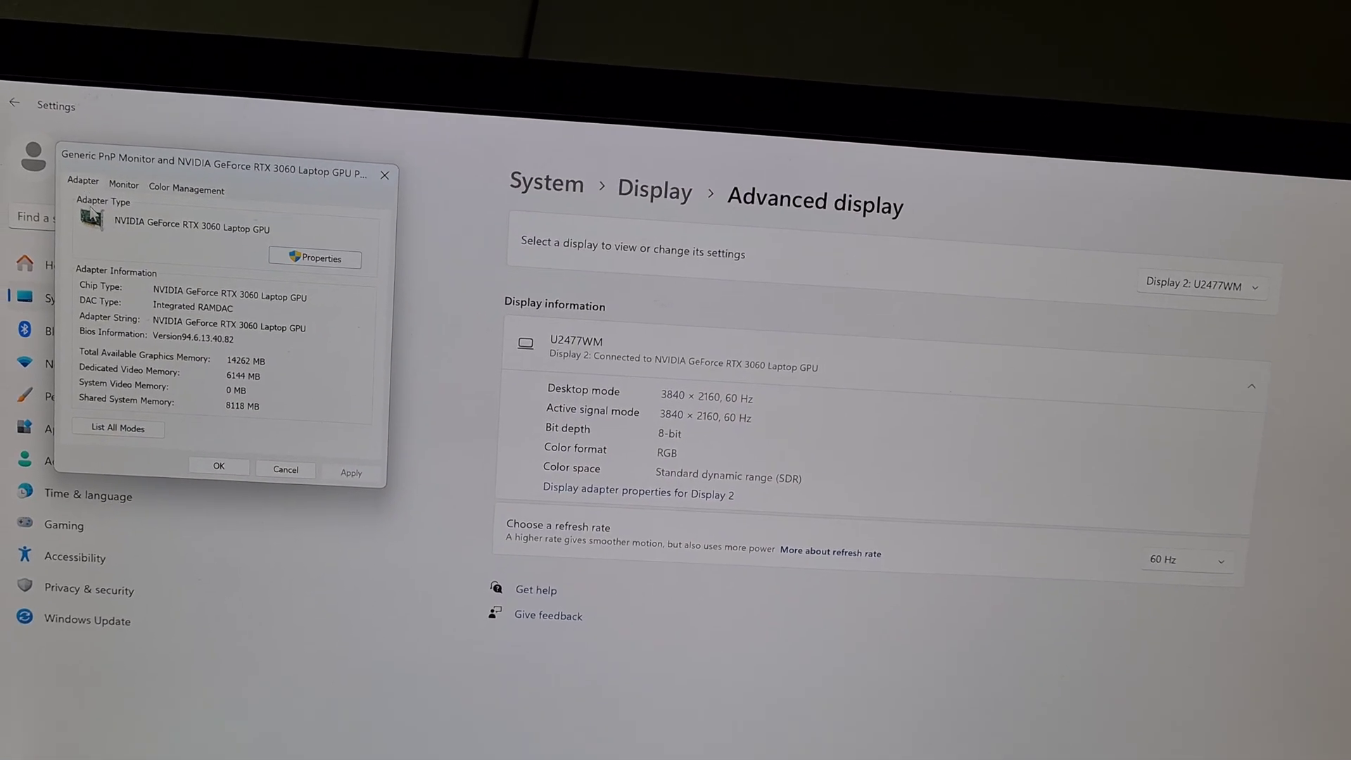
- Apply the 1920 by 1080, True Color (32 bit), 60 Hertz mode from List All Modes and keep it
left_click(136, 407)
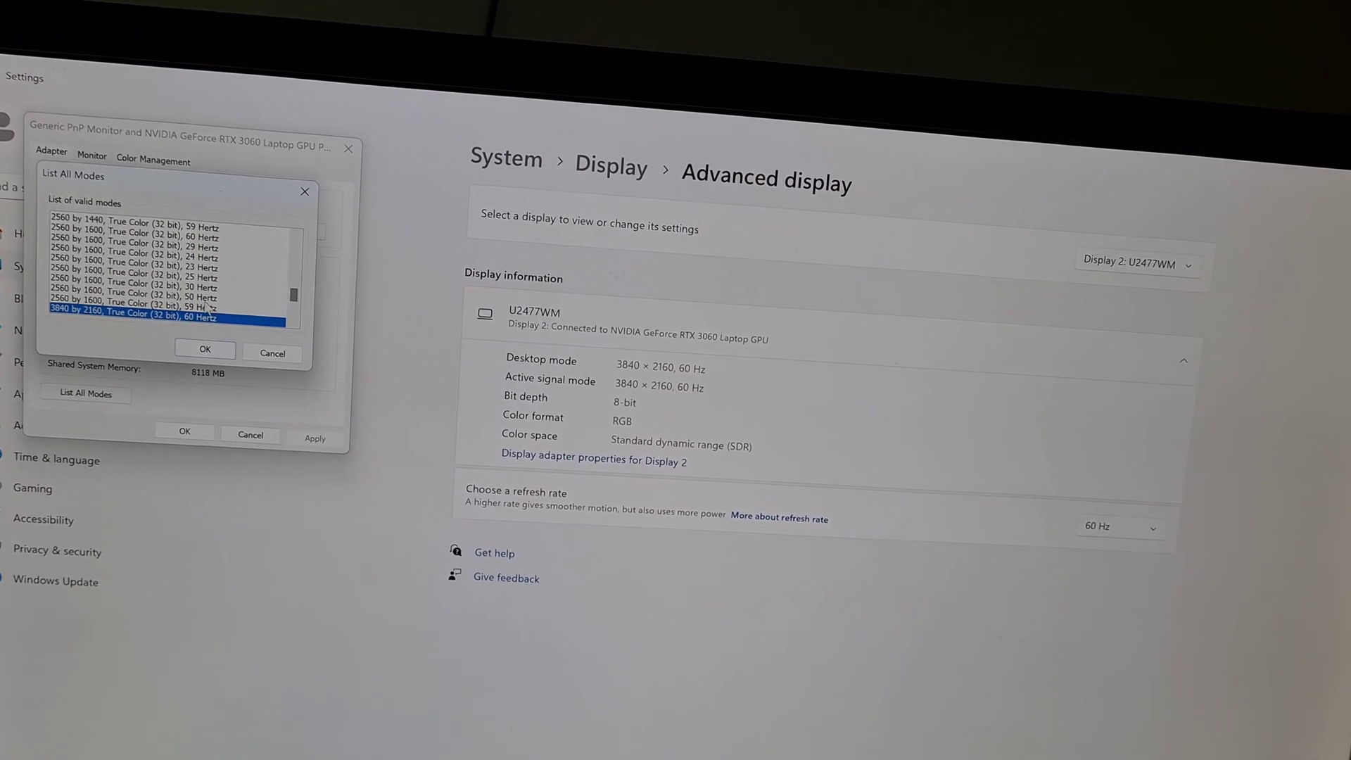
scroll(159, 264, "up", 5)
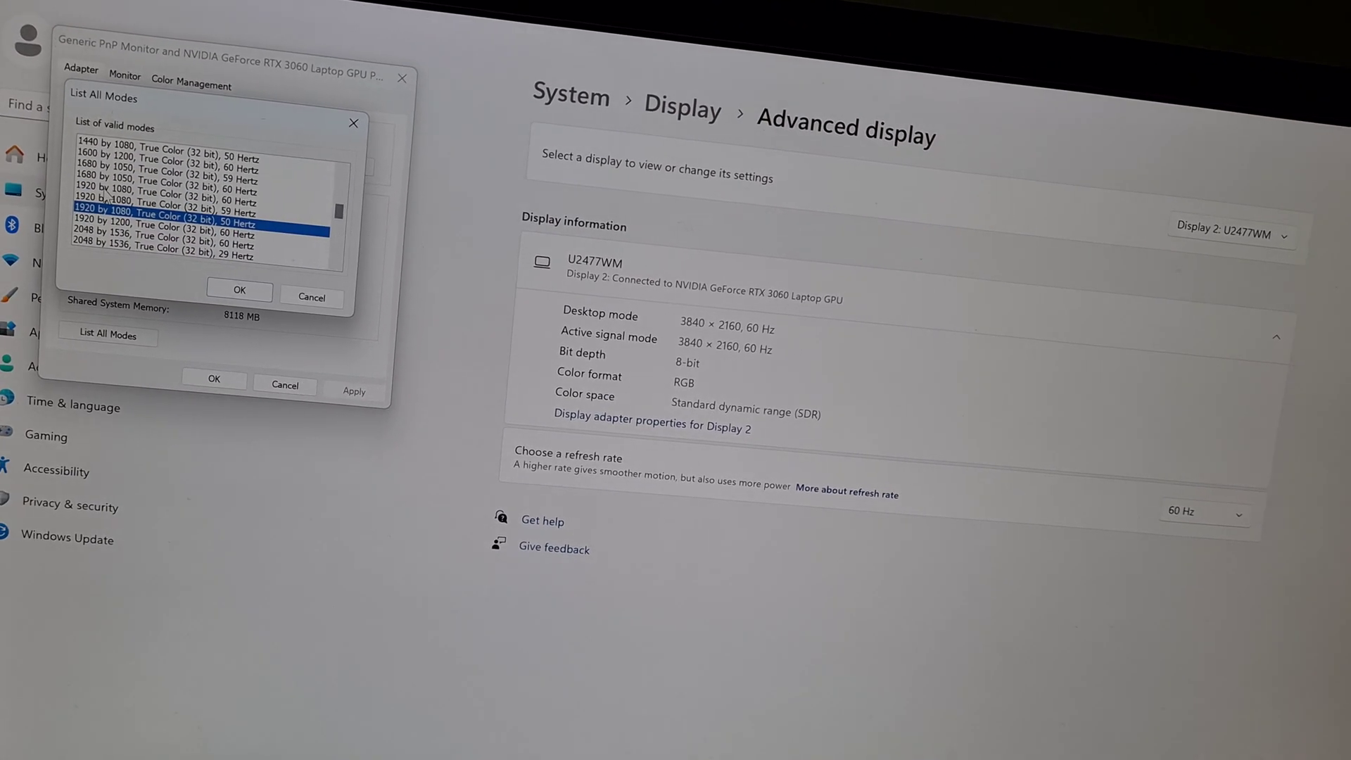
left_click(155, 196)
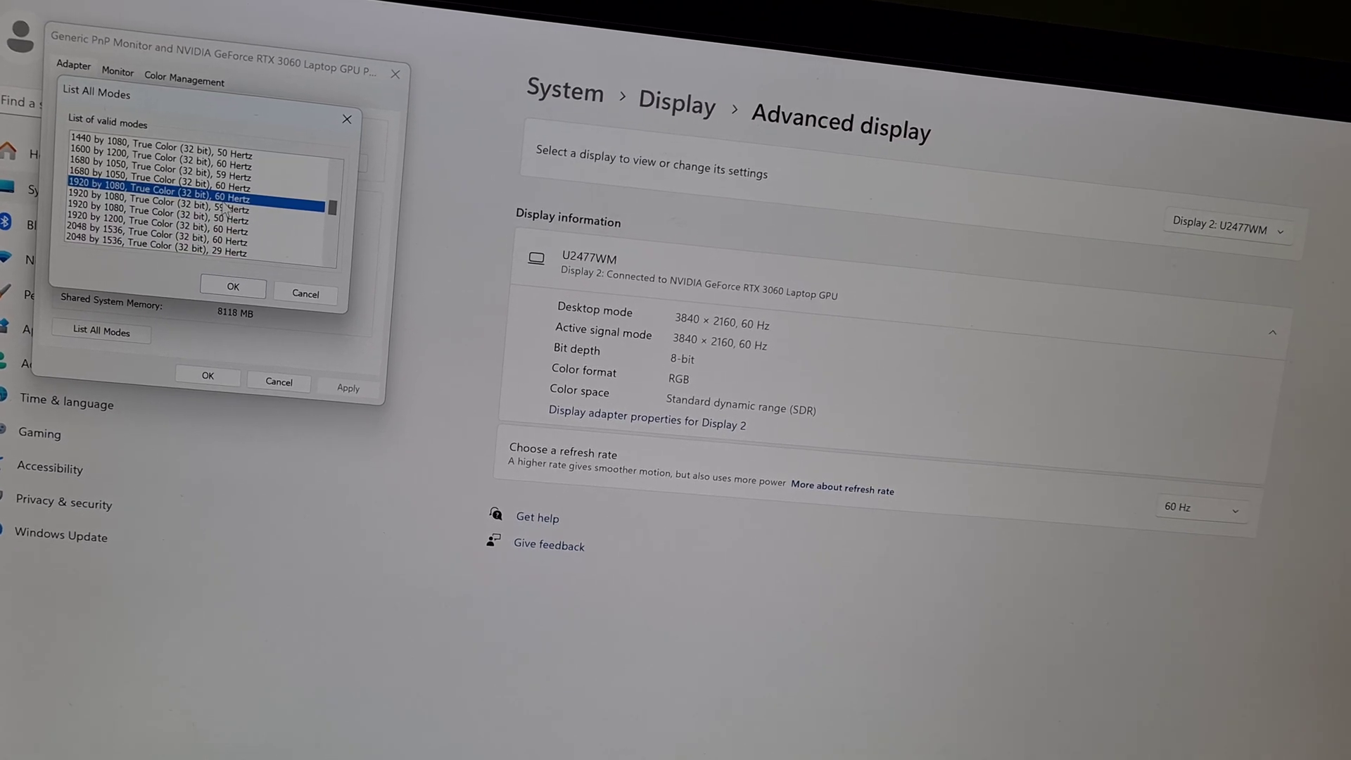
left_click(237, 285)
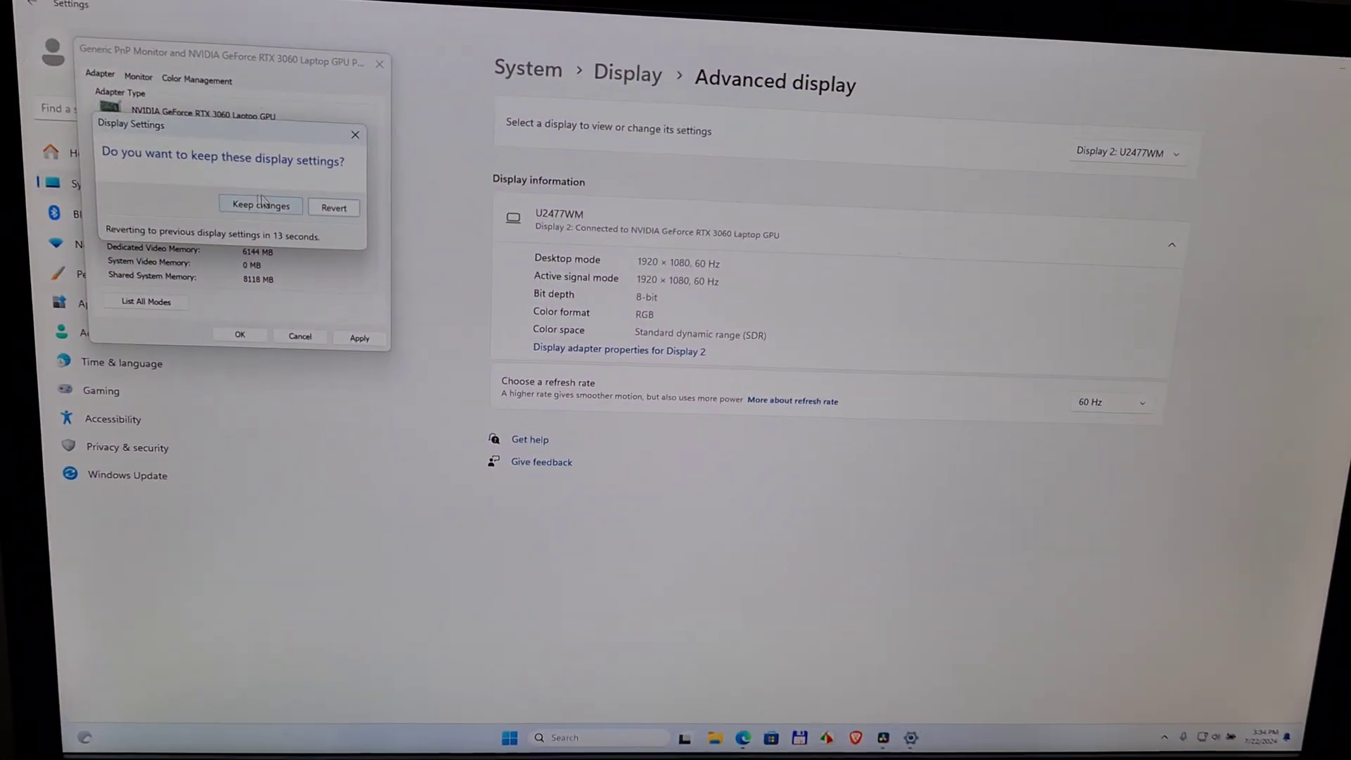
left_click(246, 178)
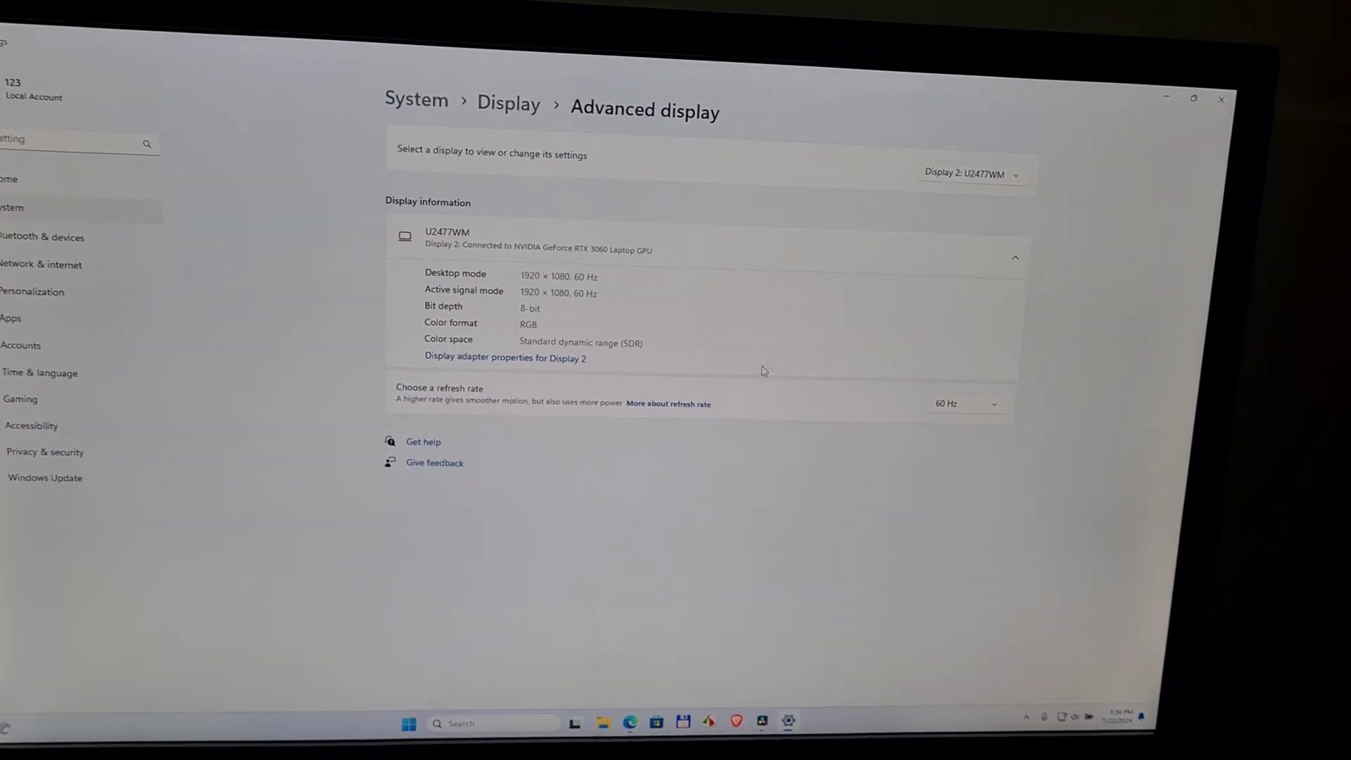